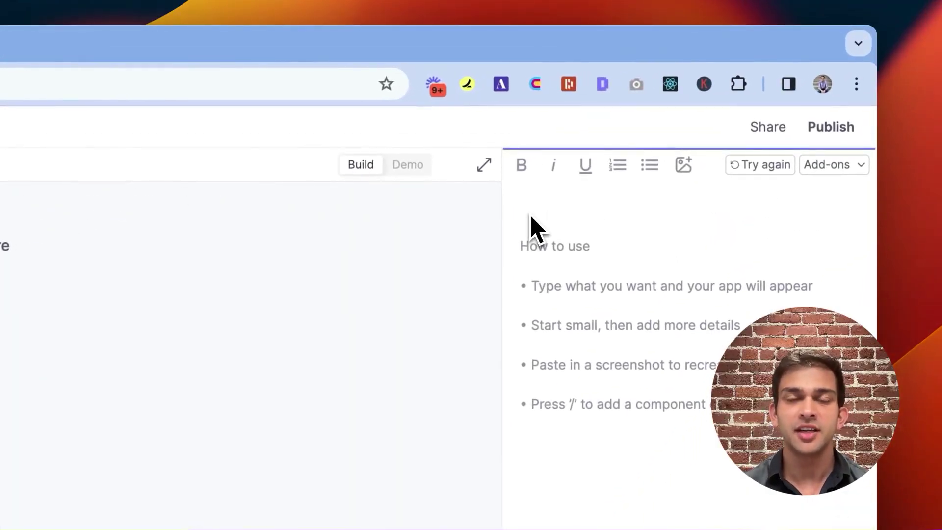
- Prompt 'Make an admin dashboard for' the inserted Marketplace API, adding 'Show all orders in a table'
{"action": "type", "text": "Make me an admin dashboard for /"}
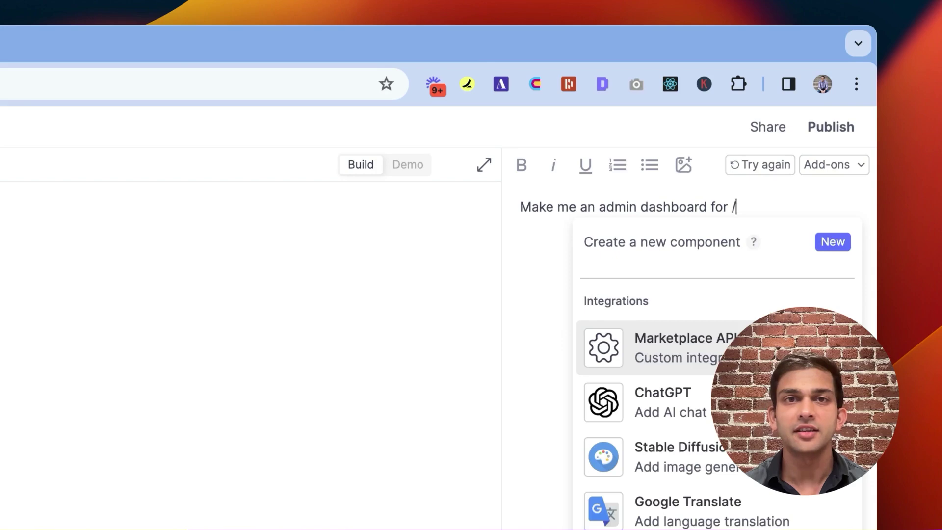
{"action": "key", "text": "Return"}
{"action": "key", "text": "Return"}
{"action": "type", "text": "Show all orders in a table"}
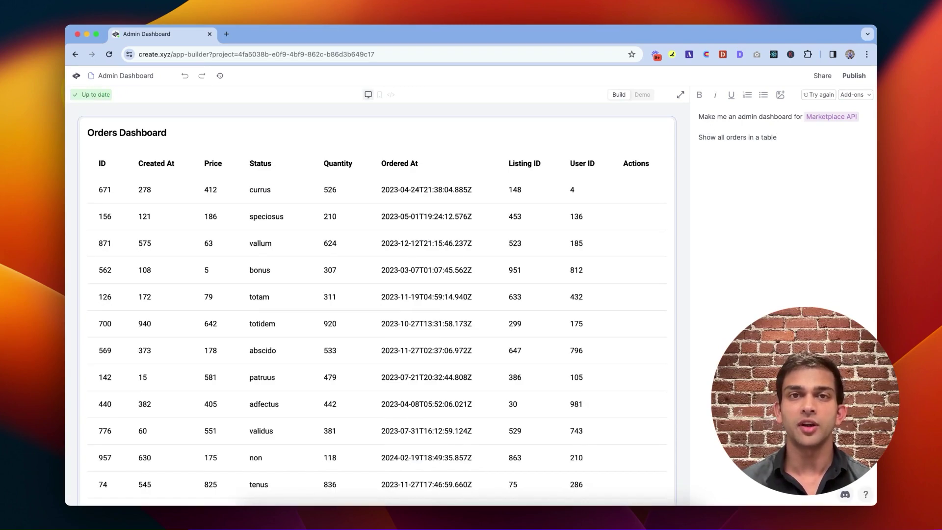
- Add a 'Details:' bullet requesting "refund" and "edit" actions, with refund refunding the order via the API
{"action": "key", "text": "Return"}
{"action": "type", "text": "D"}
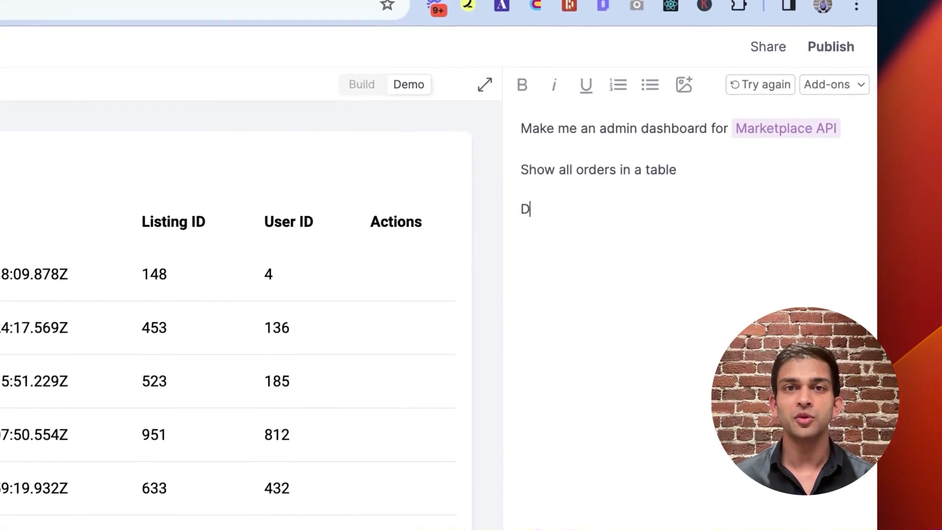
{"action": "type", "text": "etailks:"}
{"action": "key", "text": "Return"}
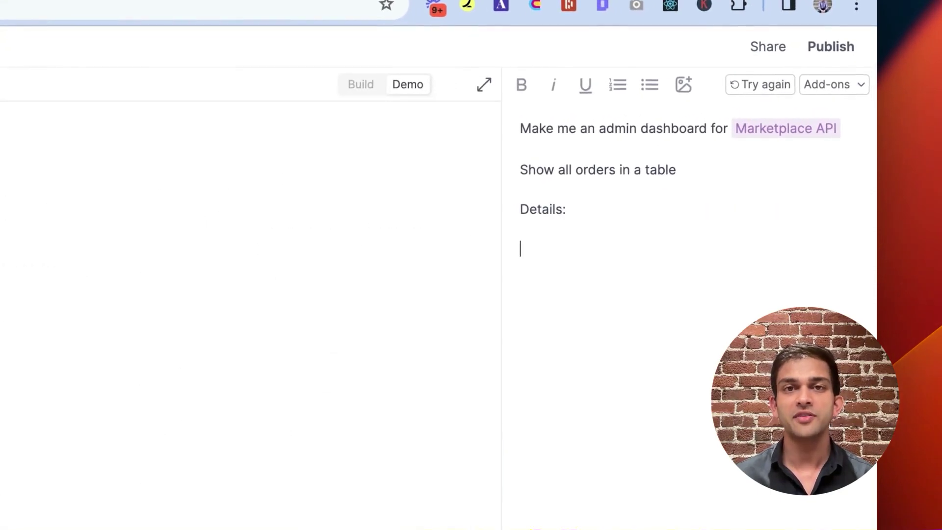
{"action": "type", "text": "- Add two"}
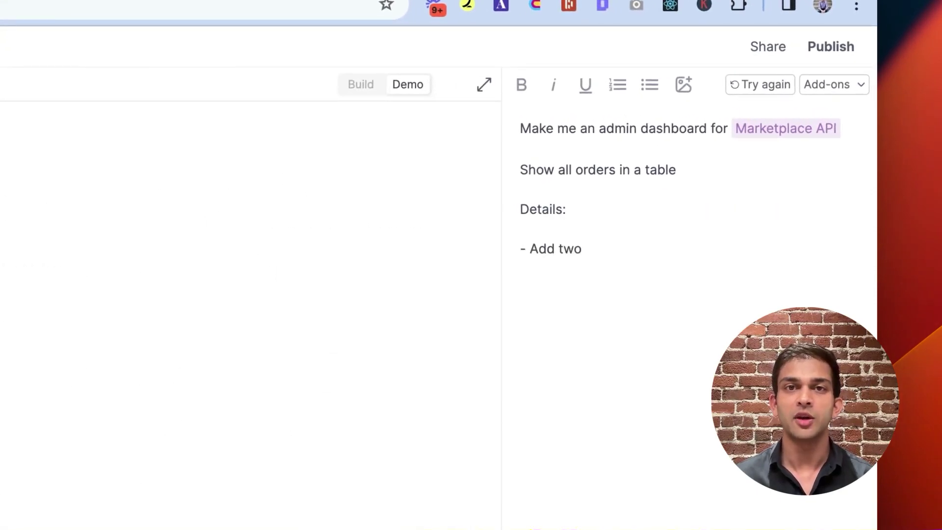
{"action": "type", "text": " key actions"}
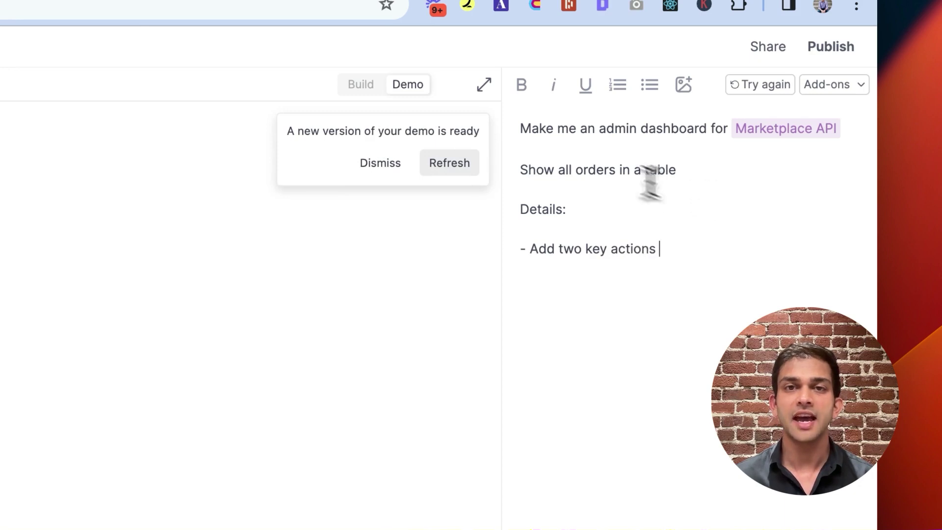
{"action": "left_click", "coordinate": [450, 162]}
{"action": "type", "text": "ctions \""}
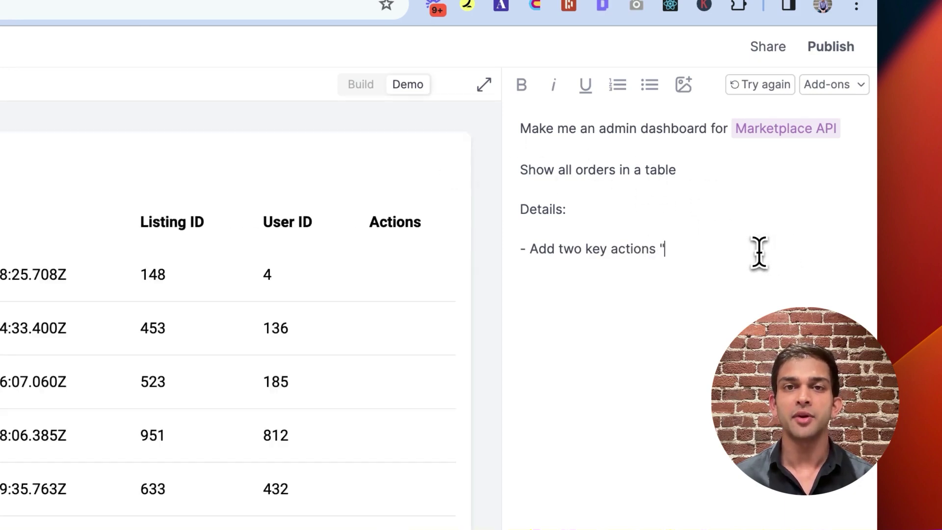
{"action": "type", "text": "refund\" and \"edi"}
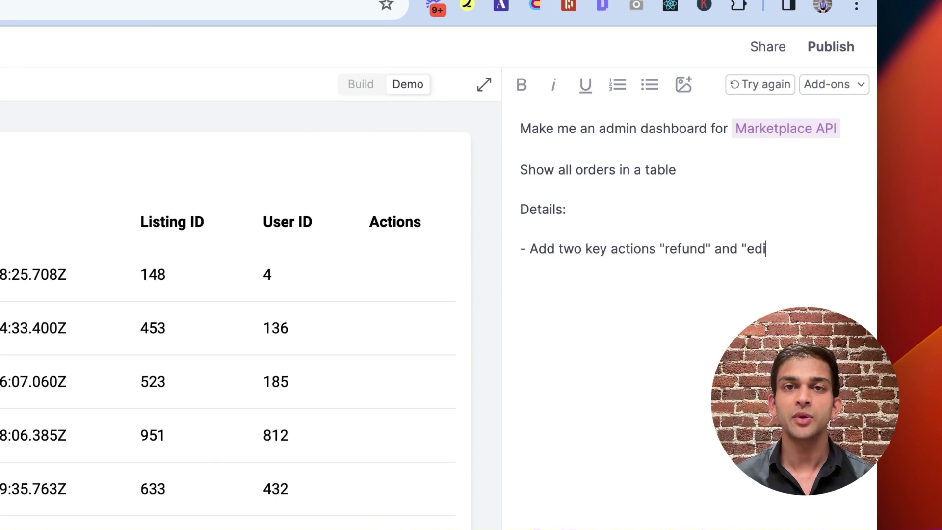
{"action": "type", "text": "t\". "}
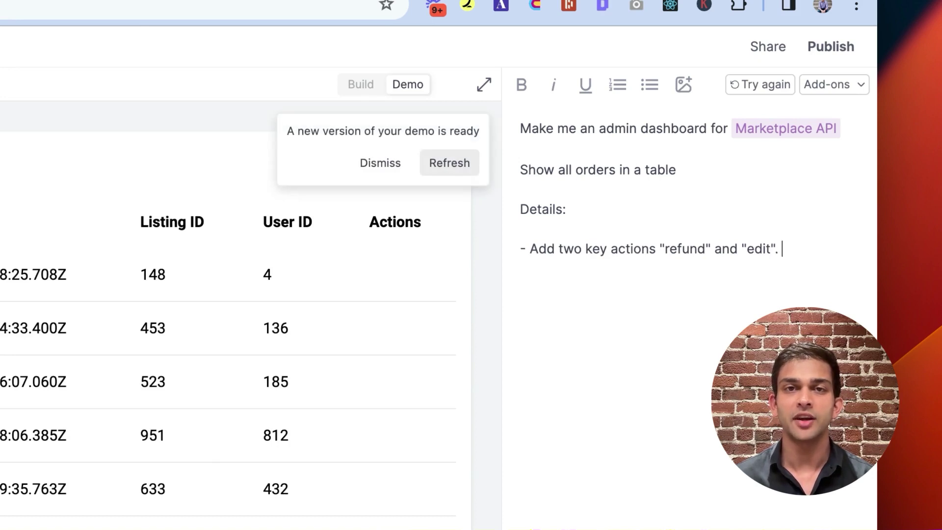
{"action": "type", "text": "Refund should"}
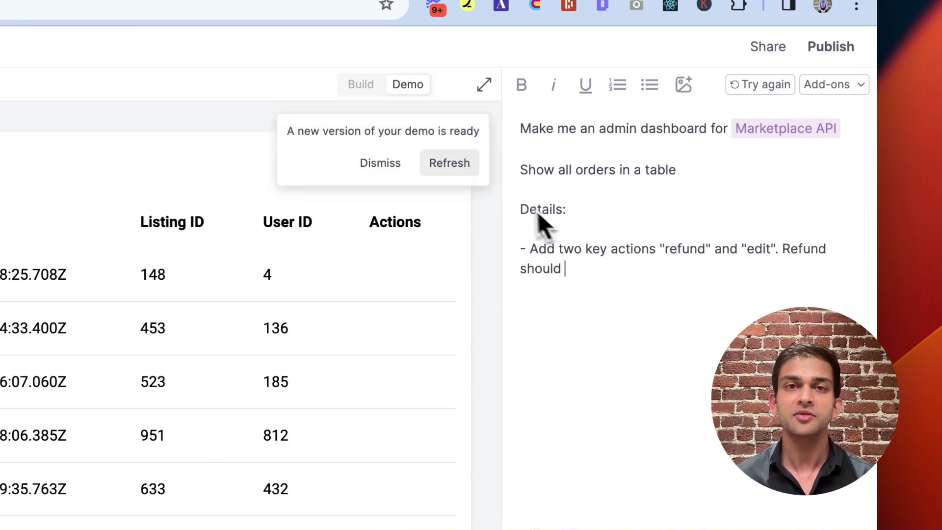
{"action": "left_click", "coordinate": [441, 169]}
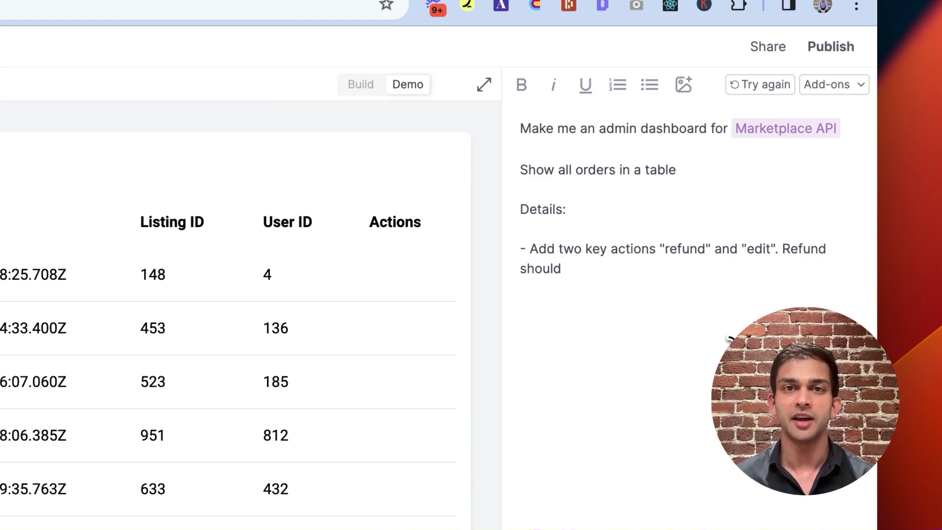
{"action": "type", "text": "refund the order using the api"}
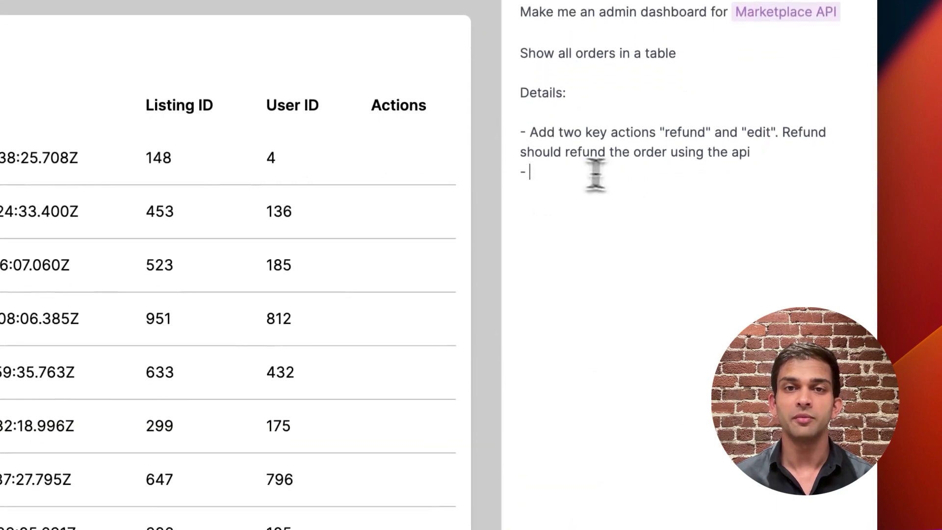
- Add a bullet: clicking a row or edit opens a modal form to edit the order, then start the sentiment bullet
{"action": "type", "text": "If you "}
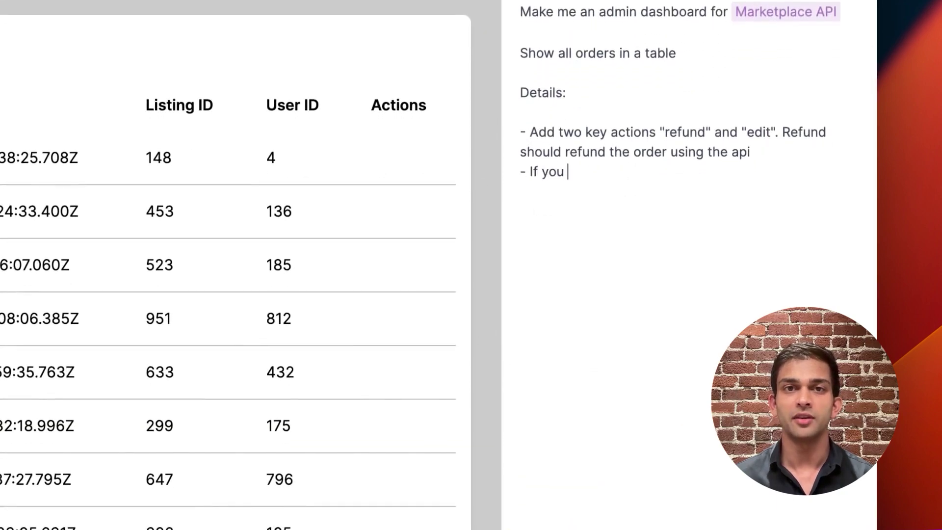
{"action": "type", "text": "click on a row or edit, it should o"}
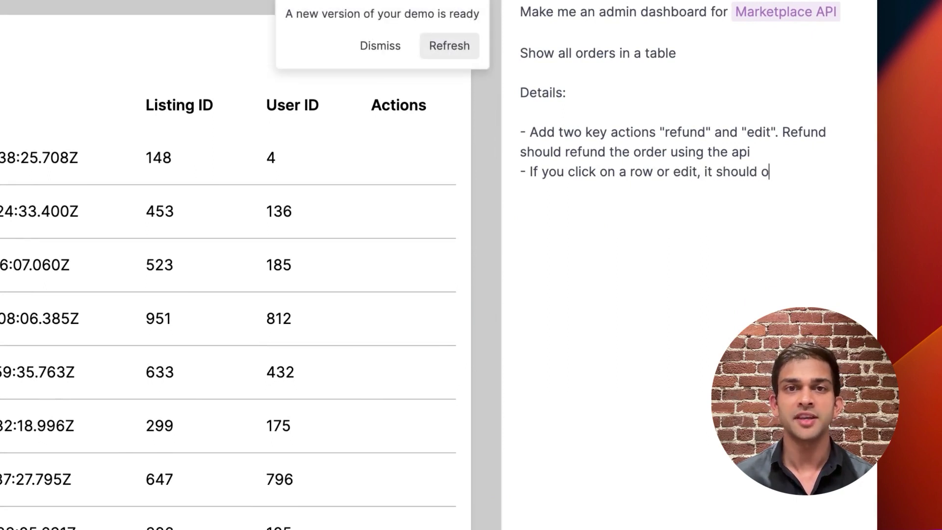
{"action": "type", "text": "pen up a modal that "}
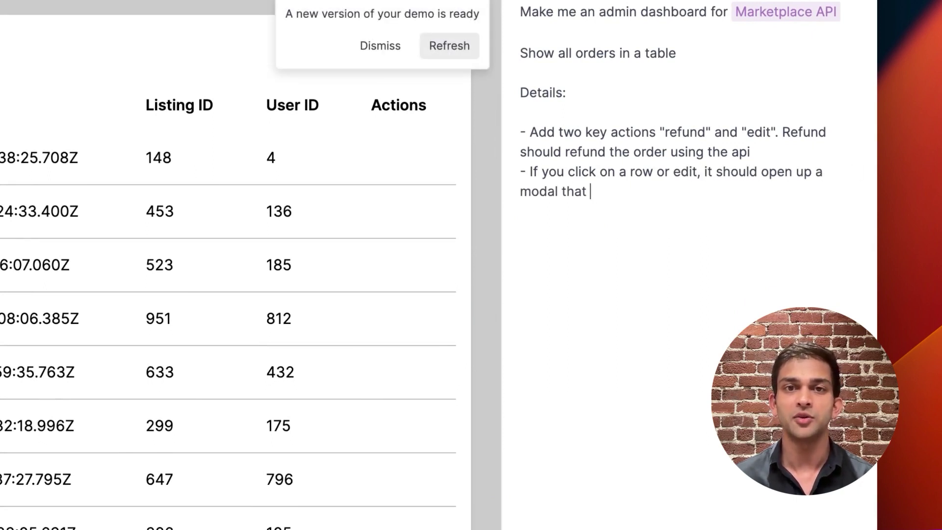
{"action": "type", "text": "has a form to edit "}
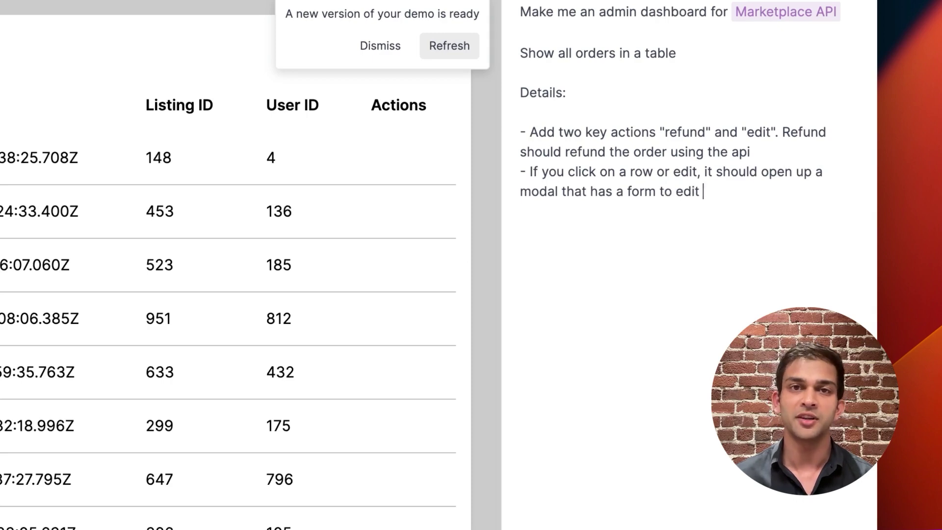
{"action": "type", "text": "the fields of the order"}
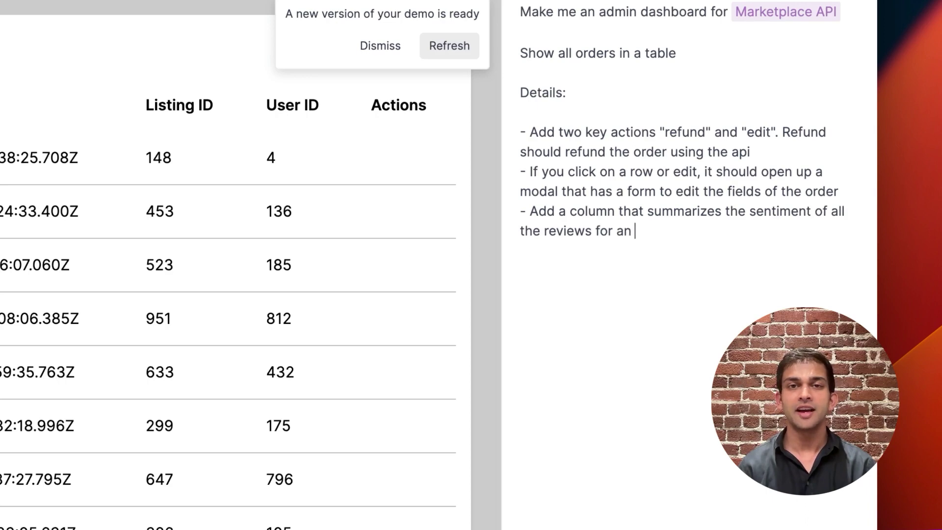
- Specify the sentiment column uses ChatGPT, classifying each order as positive, neutral or negative
{"action": "type", "text": "sing /"}
{"action": "key", "text": "Down"}
{"action": "key", "text": "Return"}
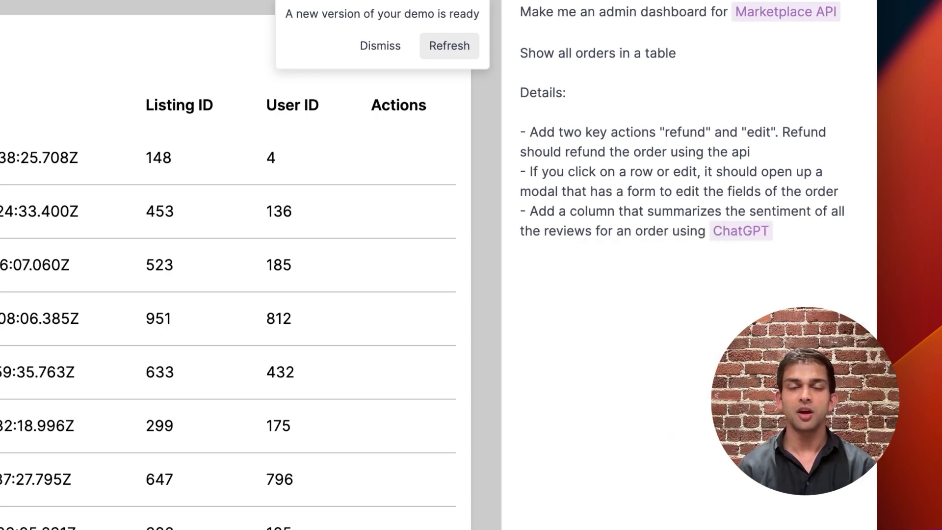
{"action": "type", "text": ". Classify the sentiment as \"positive\", \"neutral\" or"}
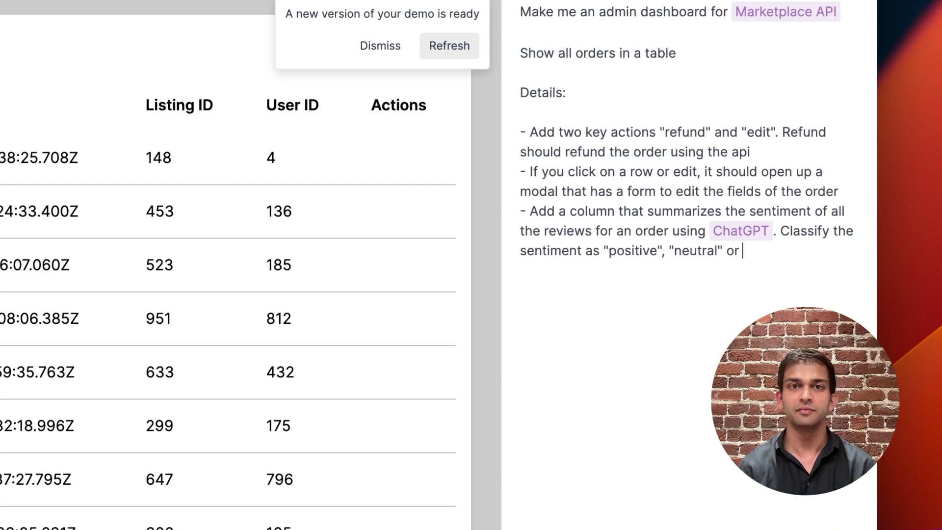
{"action": "type", "text": "gative\""}
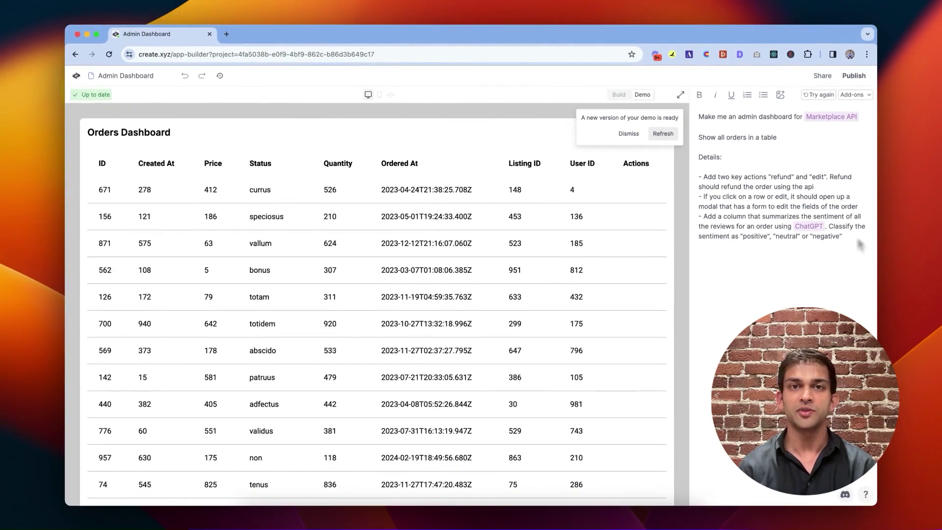
{"action": "left_click", "coordinate": [672, 137]}
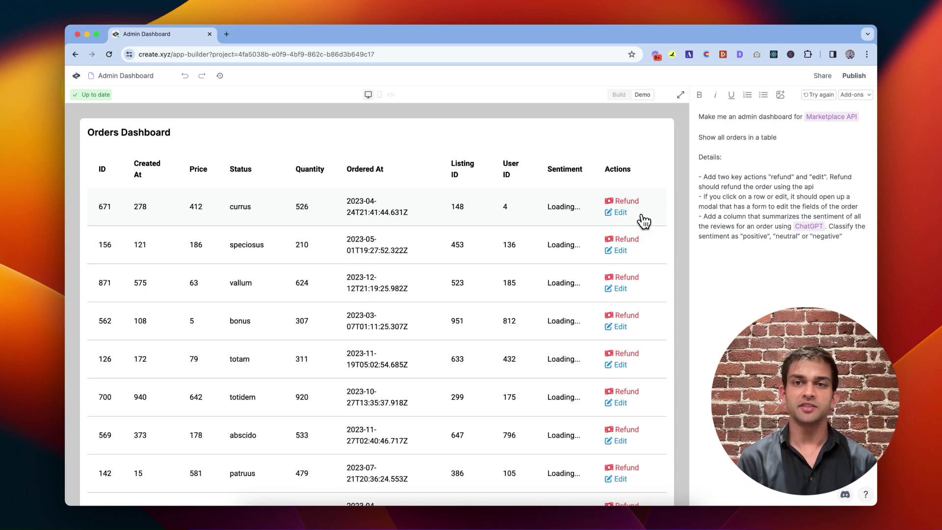
{"action": "left_click", "coordinate": [616, 214]}
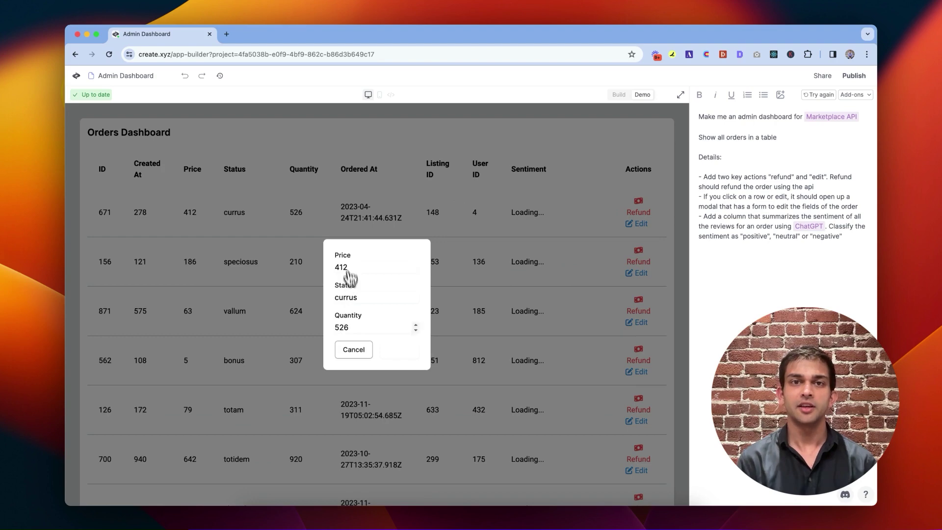
{"action": "left_click", "coordinate": [358, 351]}
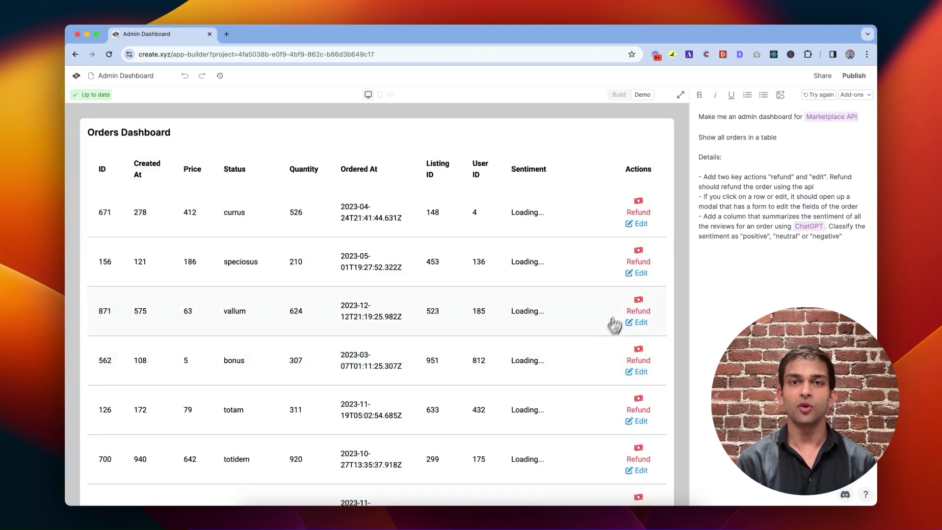
{"action": "scroll", "coordinate": [641, 337], "scroll_direction": "down", "scroll_amount": 6}
{"action": "scroll", "coordinate": [643, 339], "scroll_direction": "down", "scroll_amount": 4}
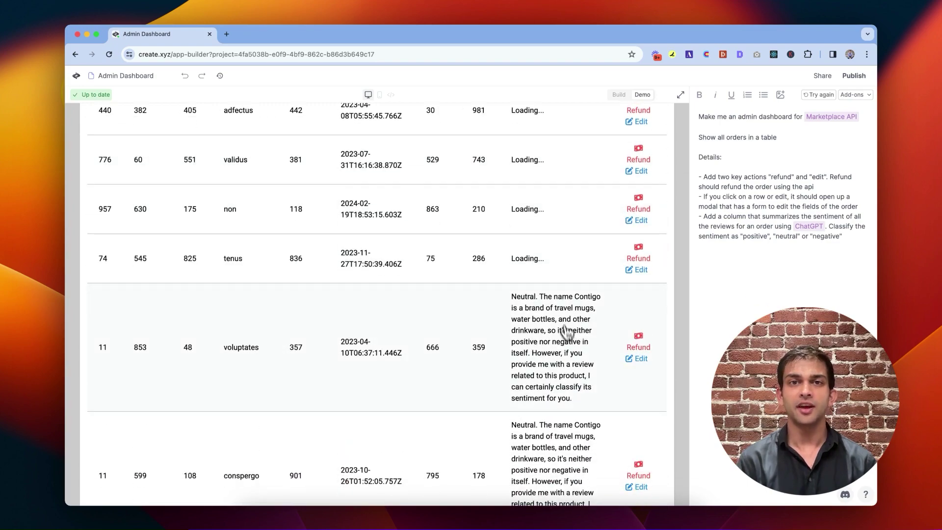
{"action": "scroll", "coordinate": [559, 307], "scroll_direction": "down", "scroll_amount": 5}
{"action": "scroll", "coordinate": [559, 306], "scroll_direction": "down", "scroll_amount": 10}
{"action": "scroll", "coordinate": [559, 306], "scroll_direction": "up", "scroll_amount": 20}
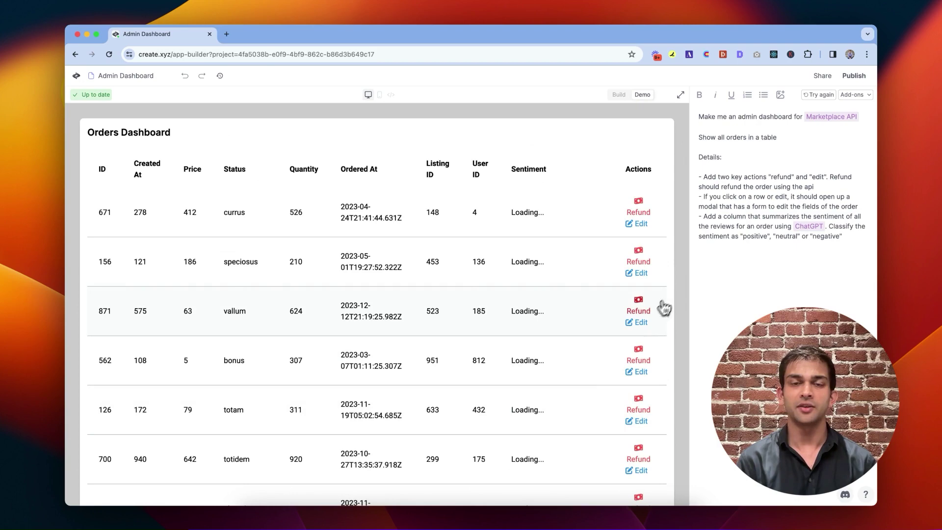
{"action": "left_click", "coordinate": [640, 322]}
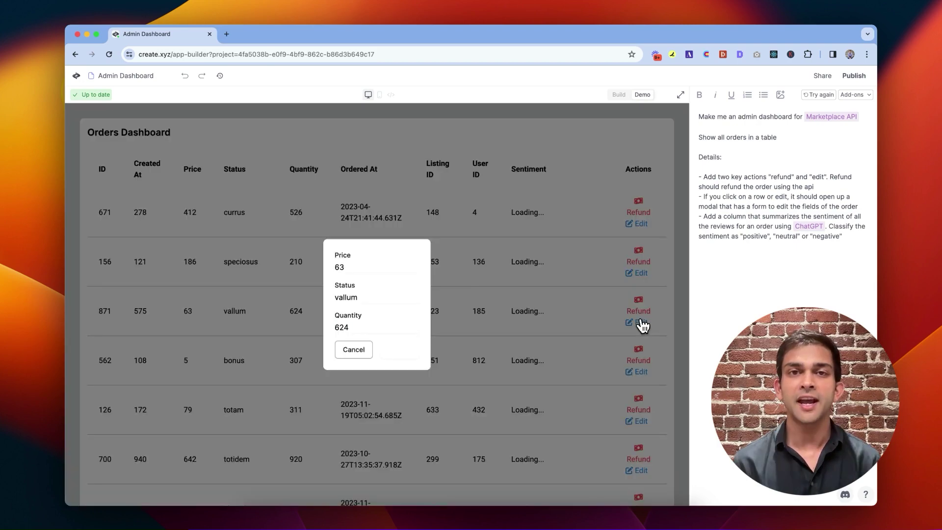
{"action": "left_click", "coordinate": [361, 353]}
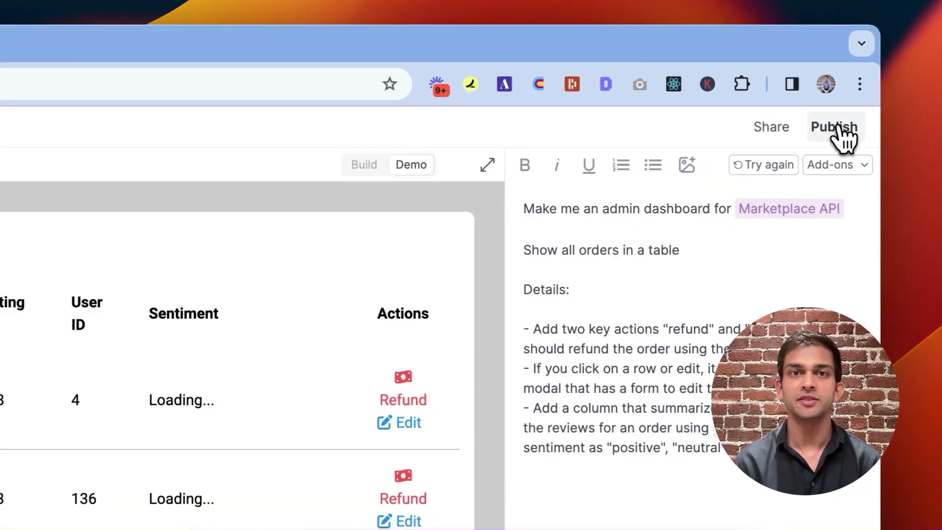
- Glance at the team invitation options, then scroll through the project's generated React code
{"action": "left_click", "coordinate": [764, 130]}
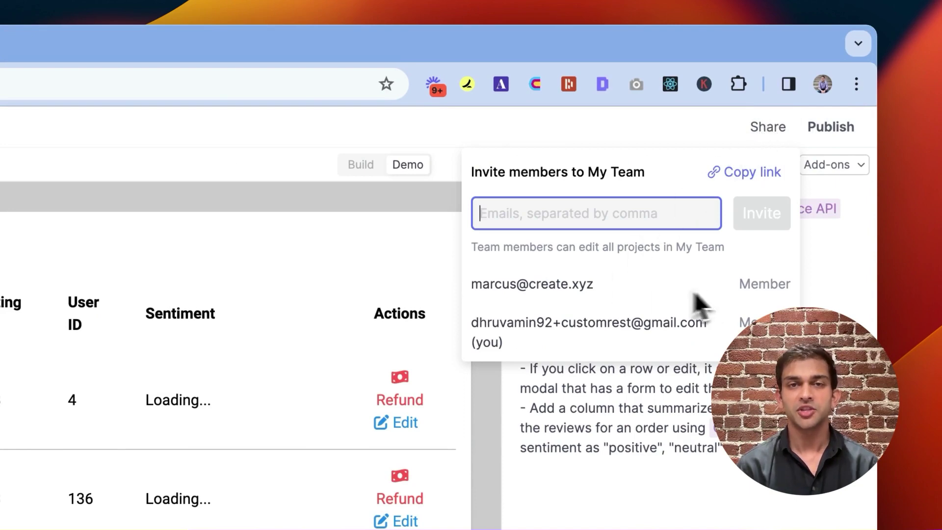
{"action": "left_click", "coordinate": [755, 129]}
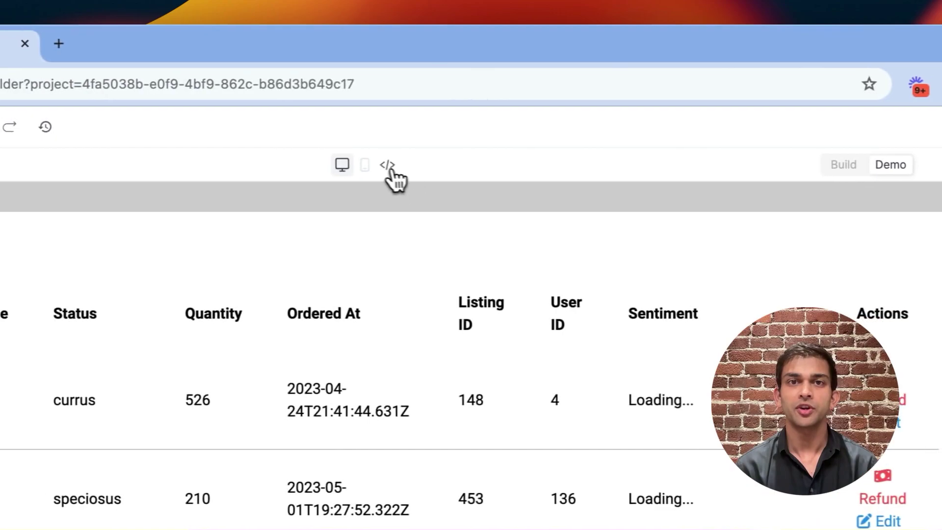
{"action": "left_click", "coordinate": [63, 164]}
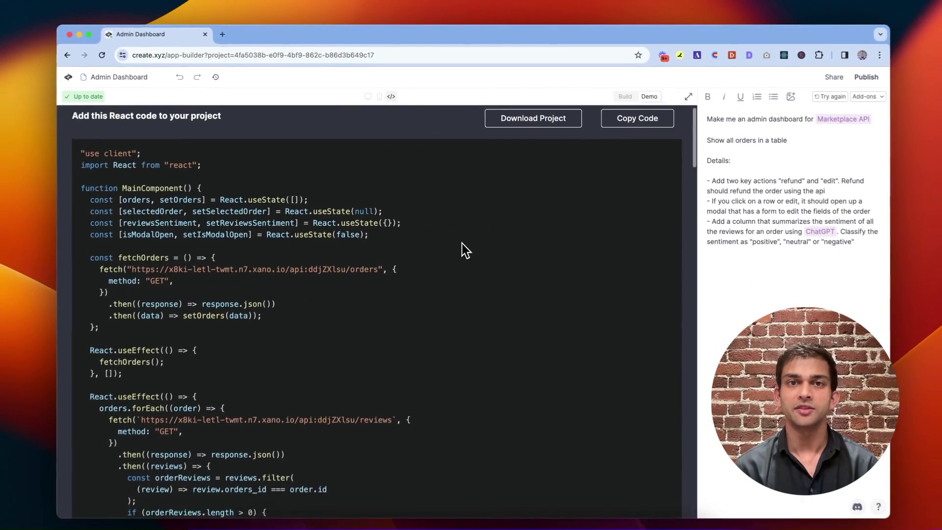
{"action": "scroll", "coordinate": [543, 463], "scroll_direction": "down", "scroll_amount": 5}
{"action": "scroll", "coordinate": [462, 244], "scroll_direction": "down", "scroll_amount": 20}
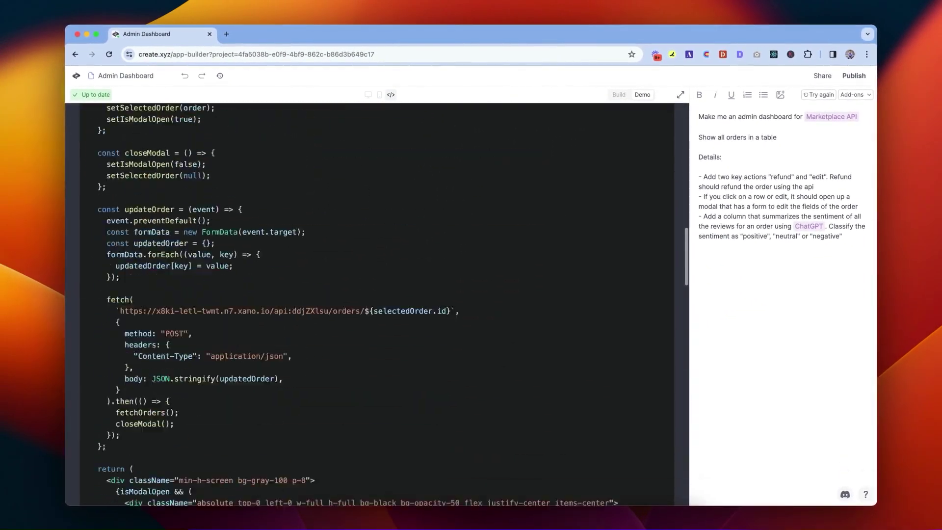
{"action": "scroll", "coordinate": [468, 241], "scroll_direction": "up", "scroll_amount": 20}
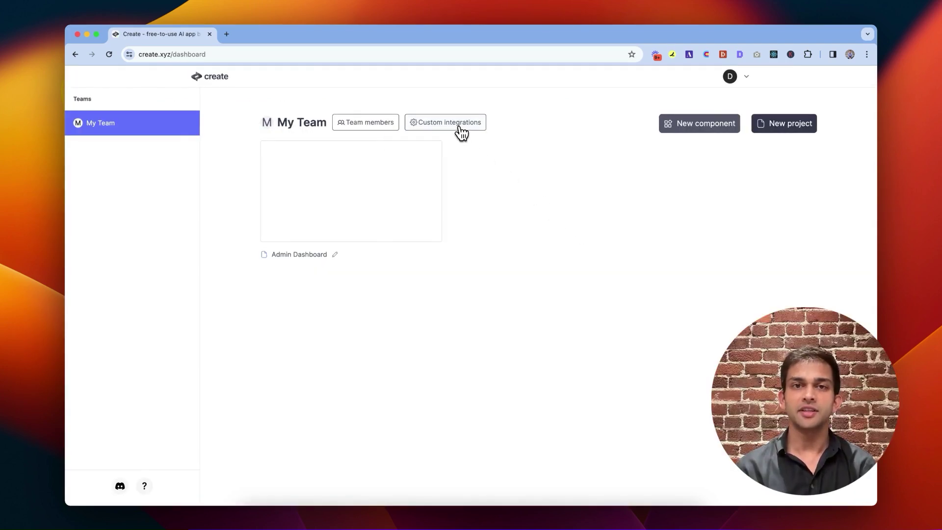
- Start a new custom integration from Custom integrations, choosing the OpenAPI Spec paste option
{"action": "left_click", "coordinate": [460, 128]}
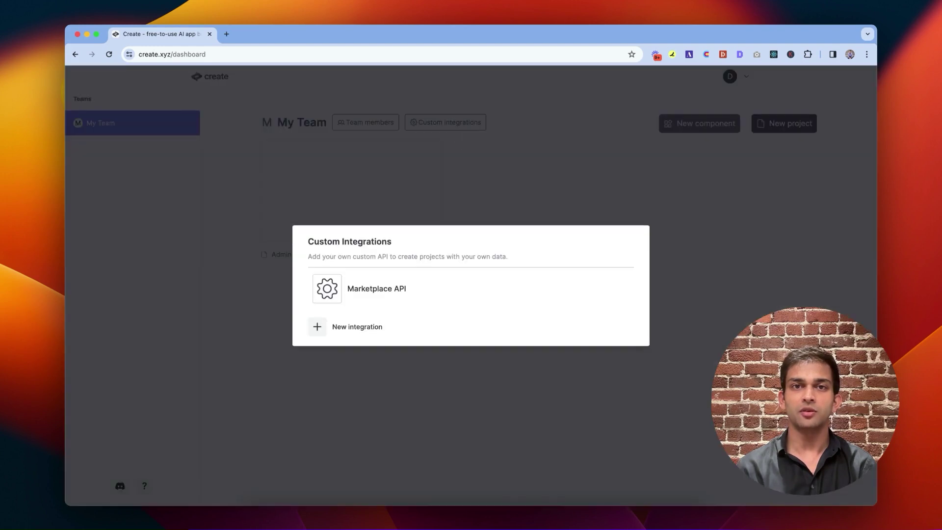
{"action": "left_click", "coordinate": [364, 332]}
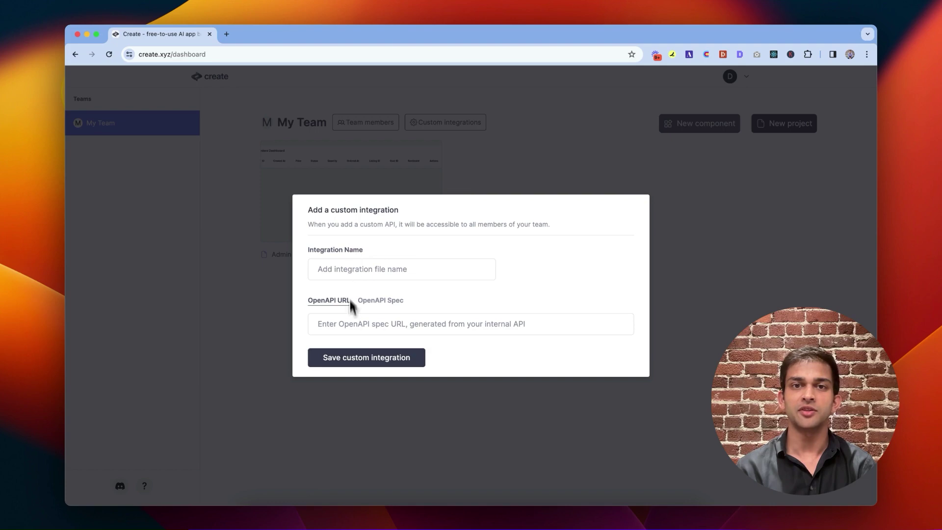
{"action": "left_click", "coordinate": [380, 300]}
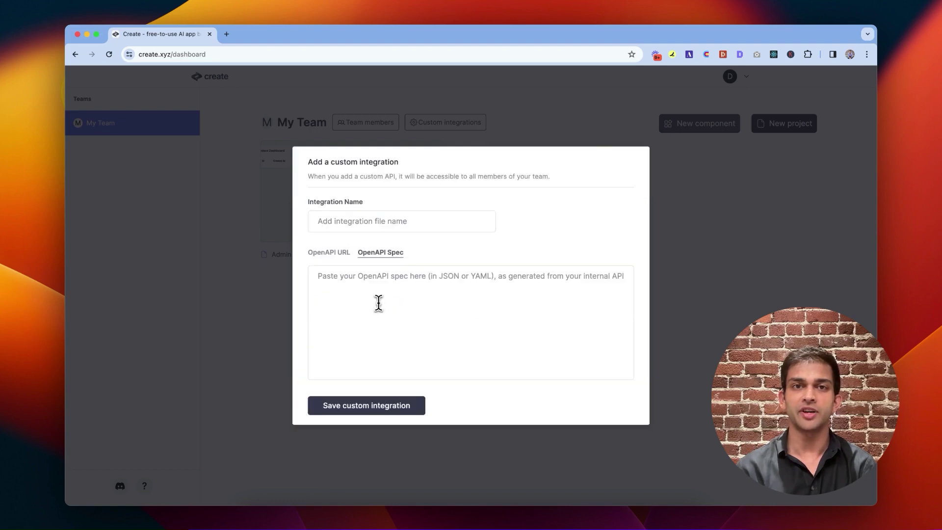
{"action": "left_click", "coordinate": [327, 254]}
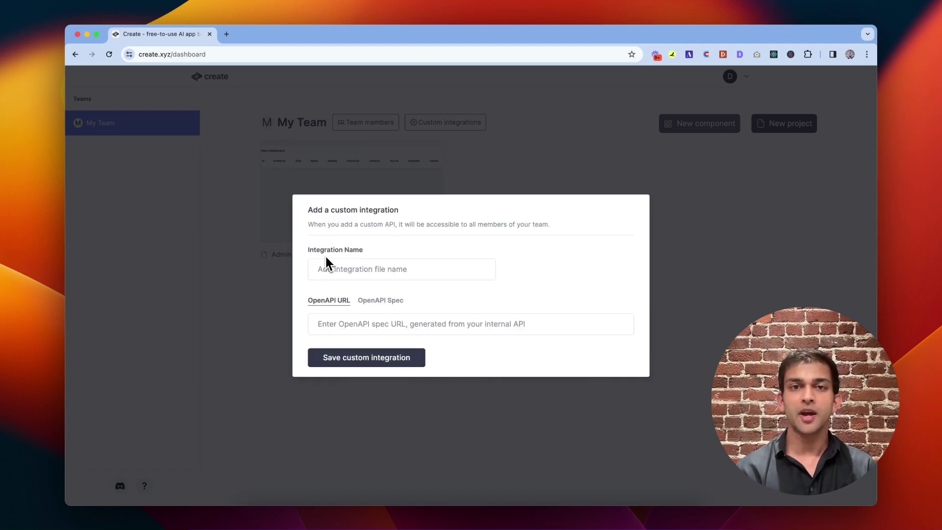
{"action": "left_click", "coordinate": [377, 301]}
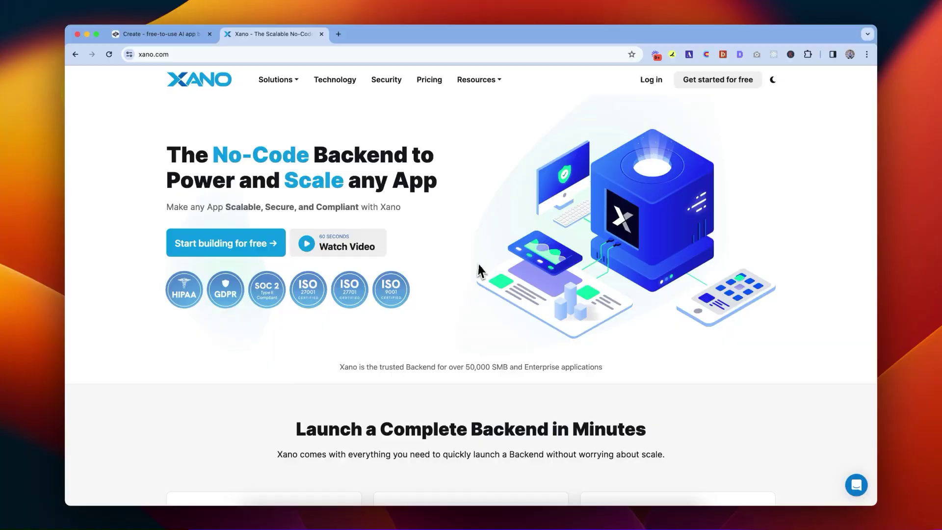
- Scroll down the create.xyz pricing page comparing the Free, Pro and Business plans
{"action": "scroll", "coordinate": [478, 270], "scroll_direction": "down", "scroll_amount": 15}
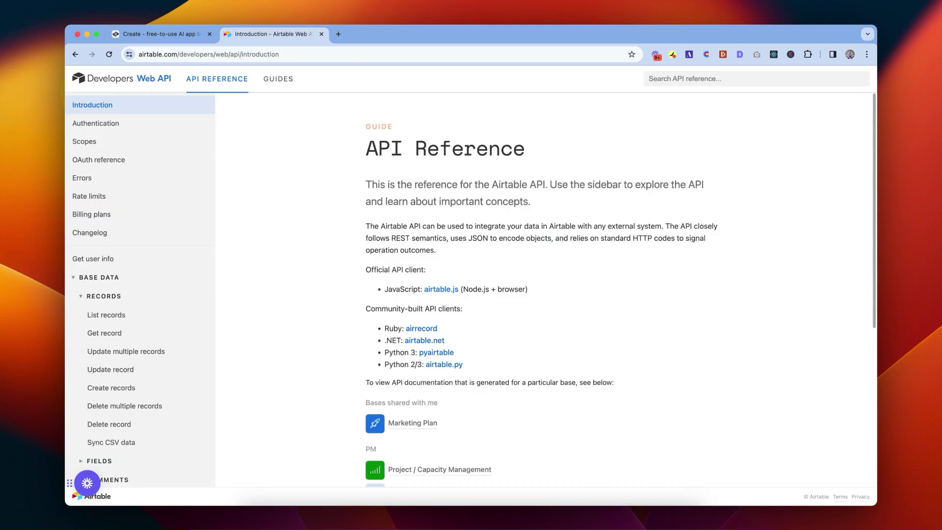
{"action": "scroll", "coordinate": [539, 289], "scroll_direction": "down", "scroll_amount": 10}
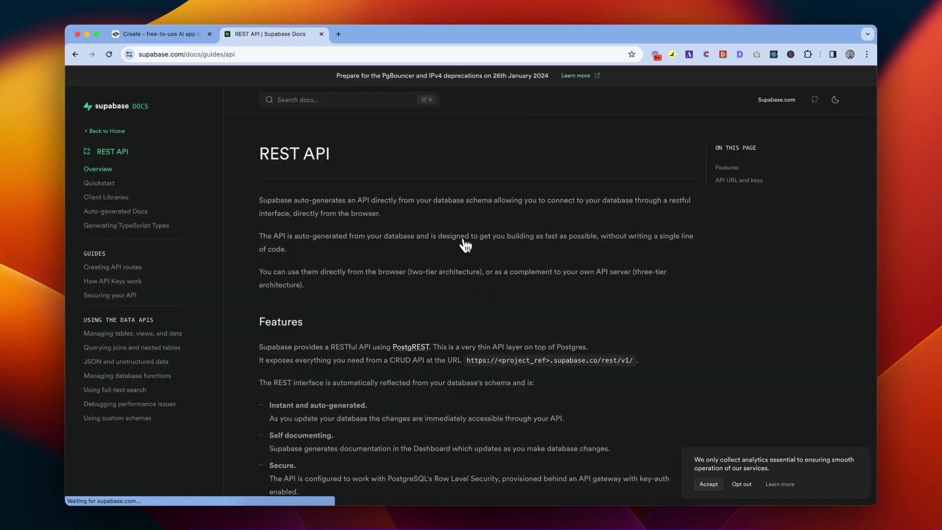
{"action": "scroll", "coordinate": [510, 267], "scroll_direction": "down", "scroll_amount": 5}
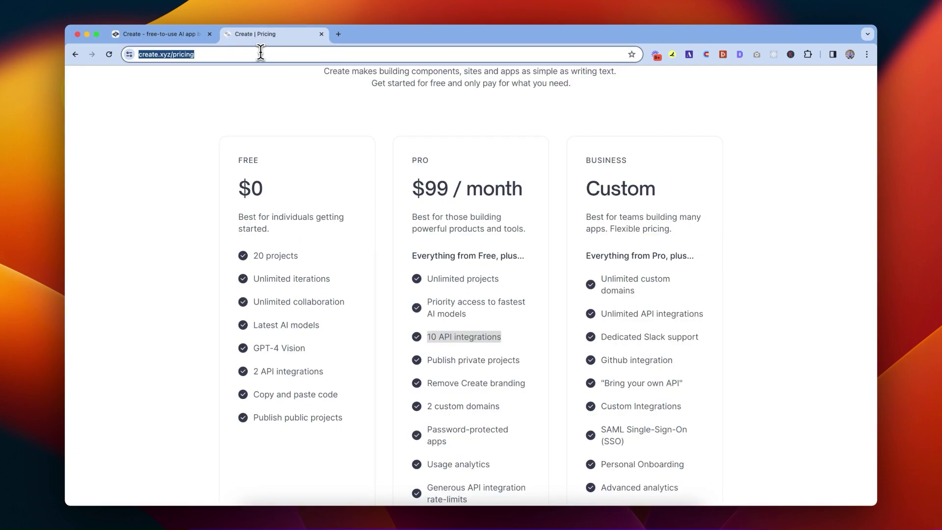